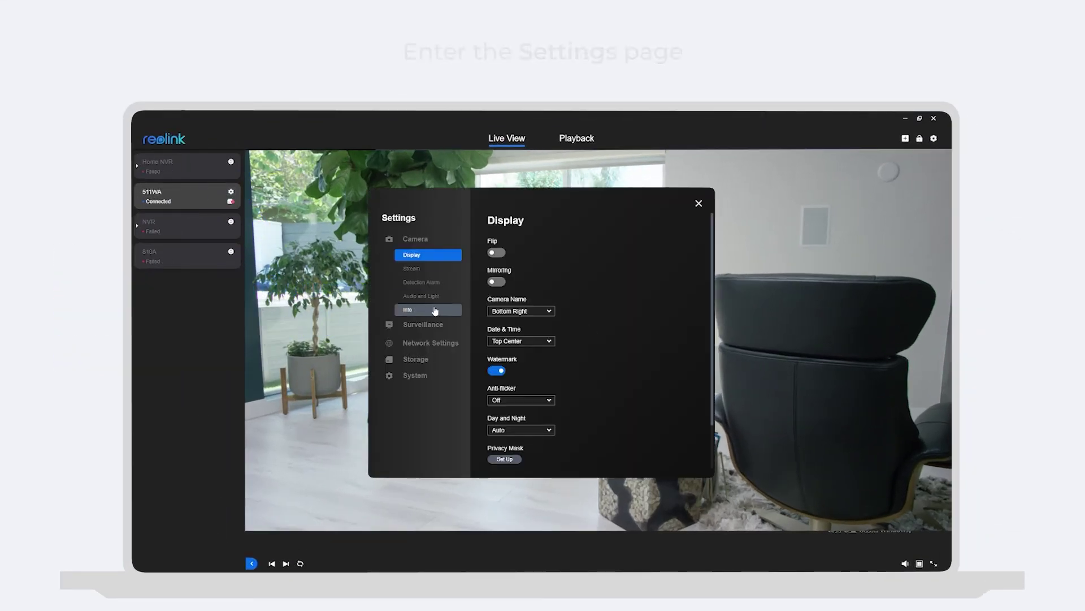
Step: Turn on Enable Record under Surveillance > Record to reveal the weekly schedule grid
click(431, 325)
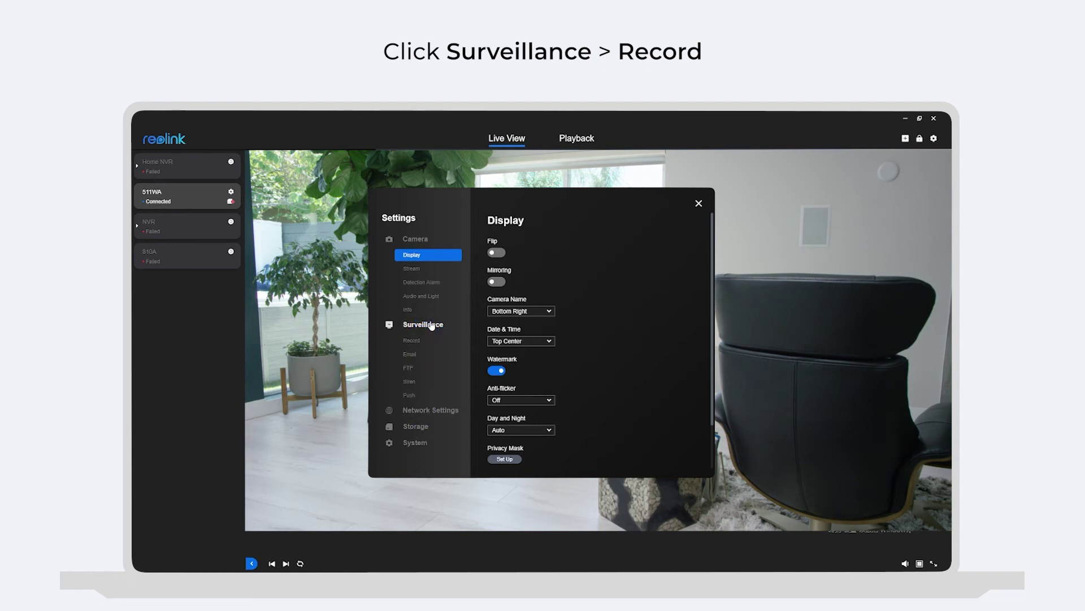
click(415, 340)
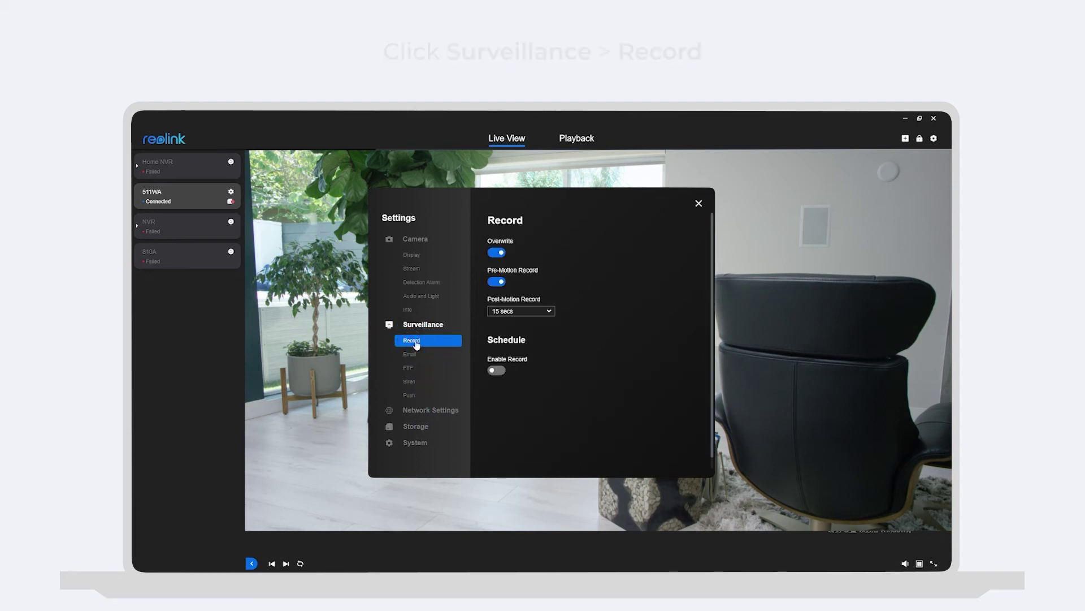
click(497, 371)
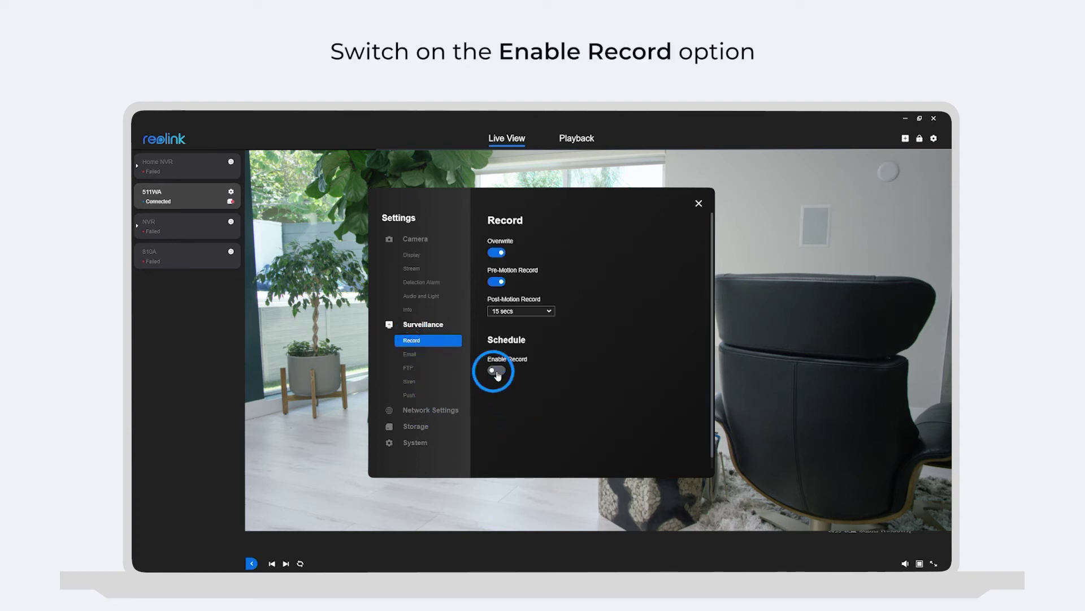
scroll(606, 331, down, 3)
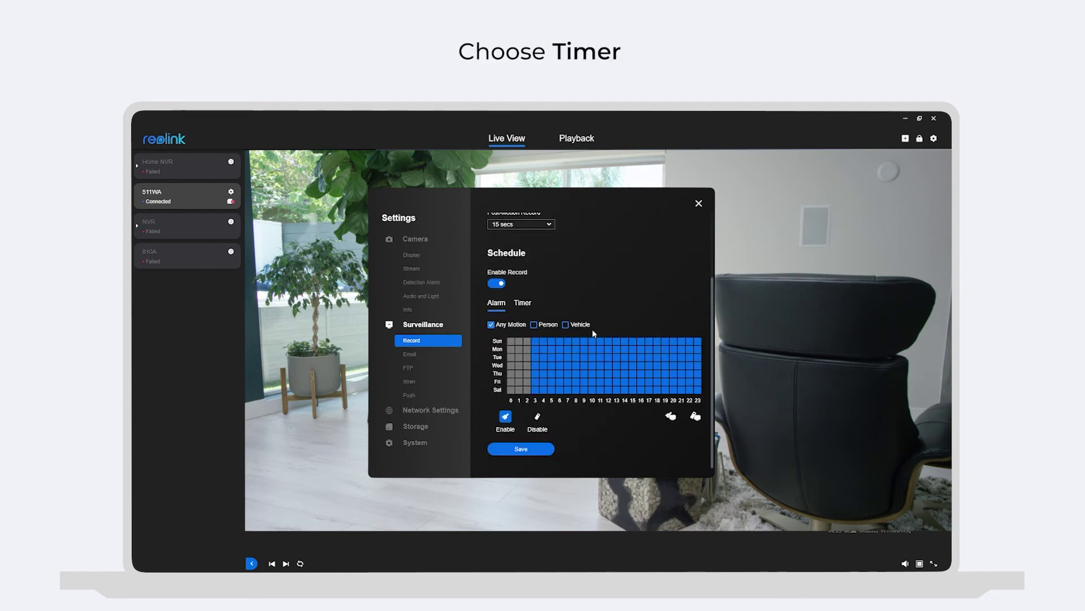
Step: Mark every hour Sunday through Saturday on the Timer schedule
click(522, 304)
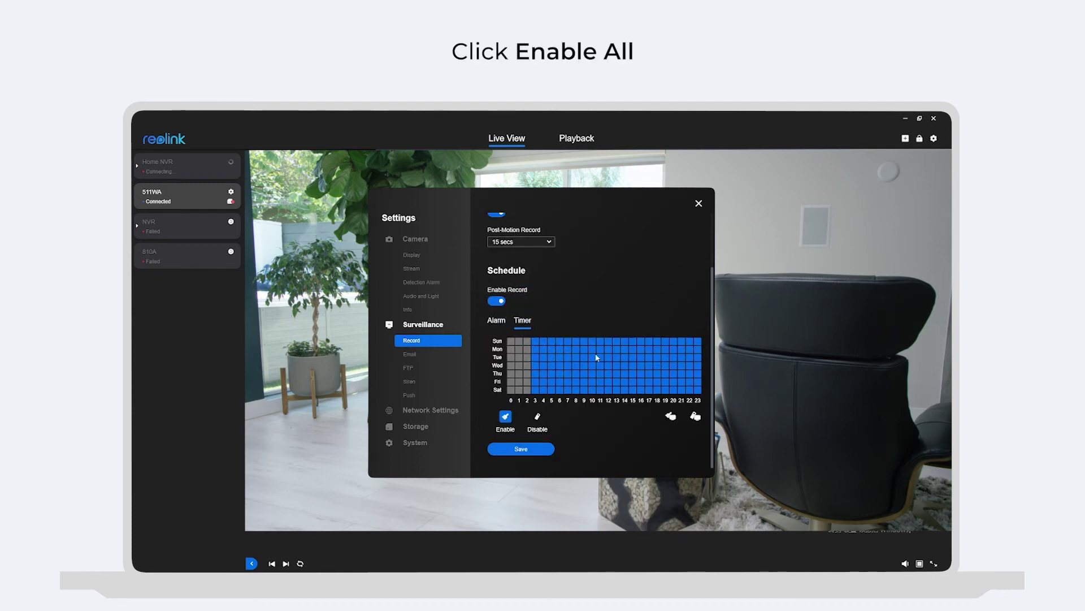
click(670, 416)
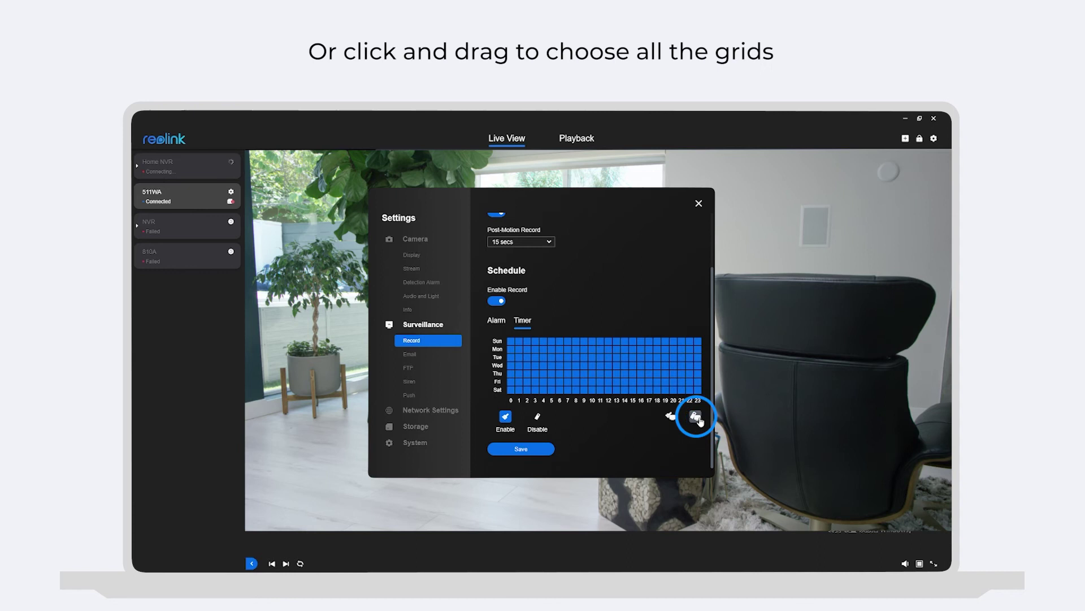
click(696, 416)
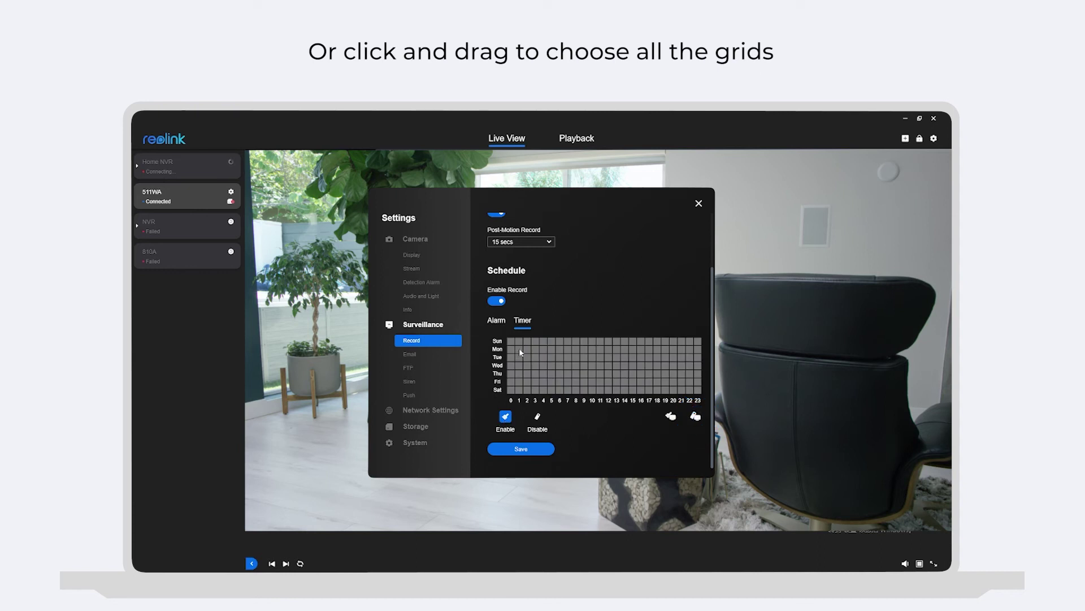
drag(510, 340, 698, 392)
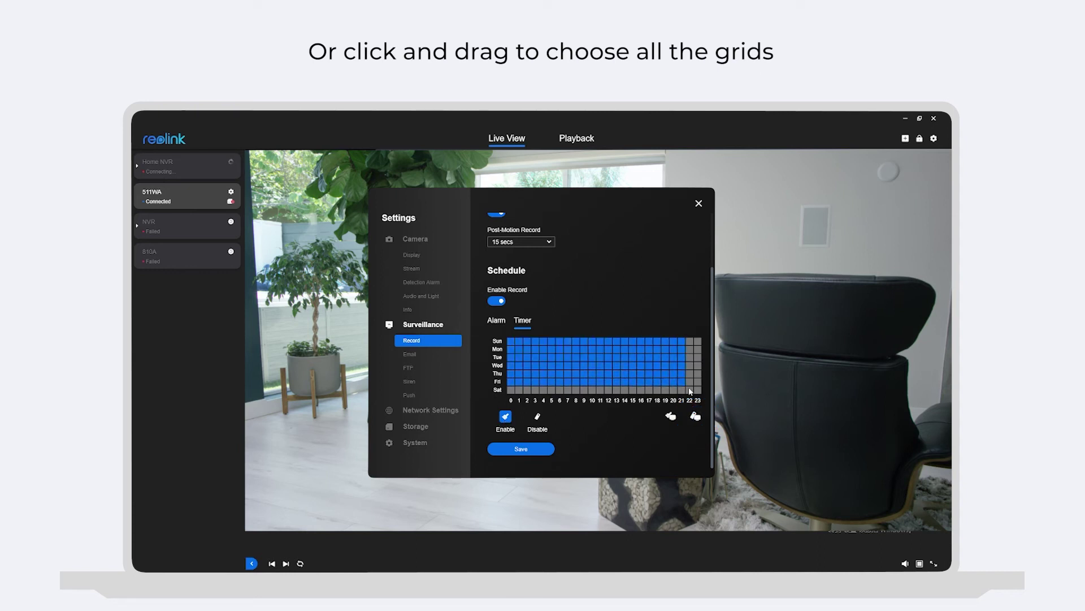
Step: Remove hours 0 and 1 from every day and save the Timer schedule
click(537, 416)
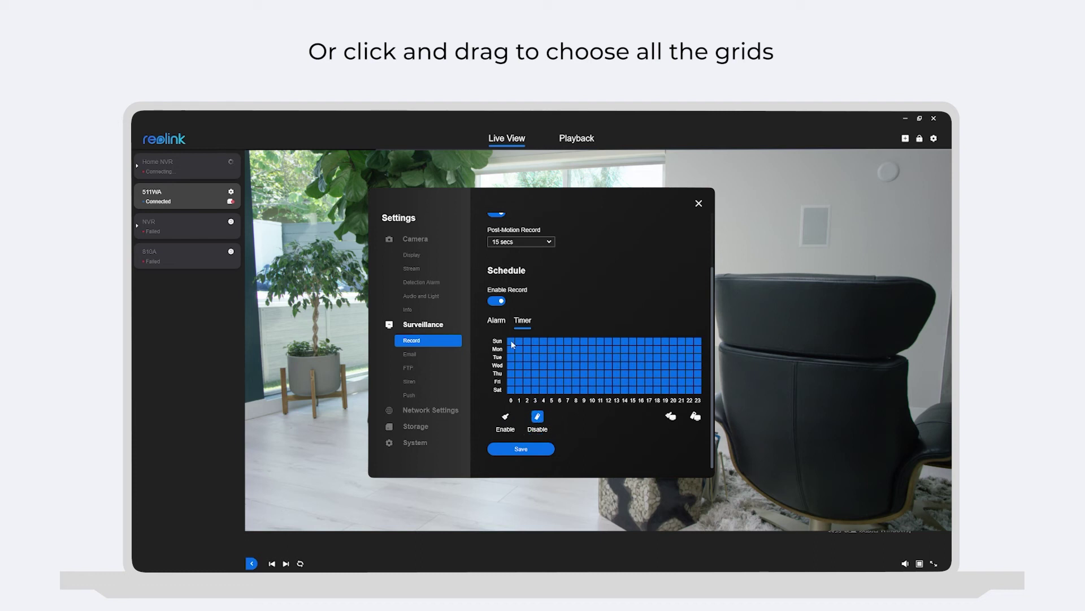
drag(512, 343, 520, 394)
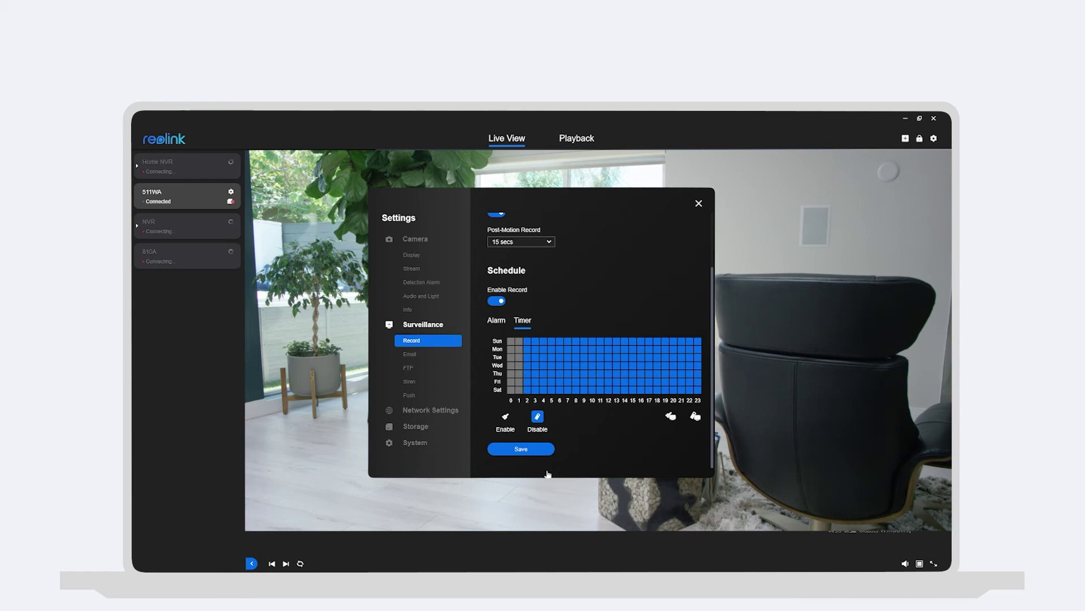
click(523, 456)
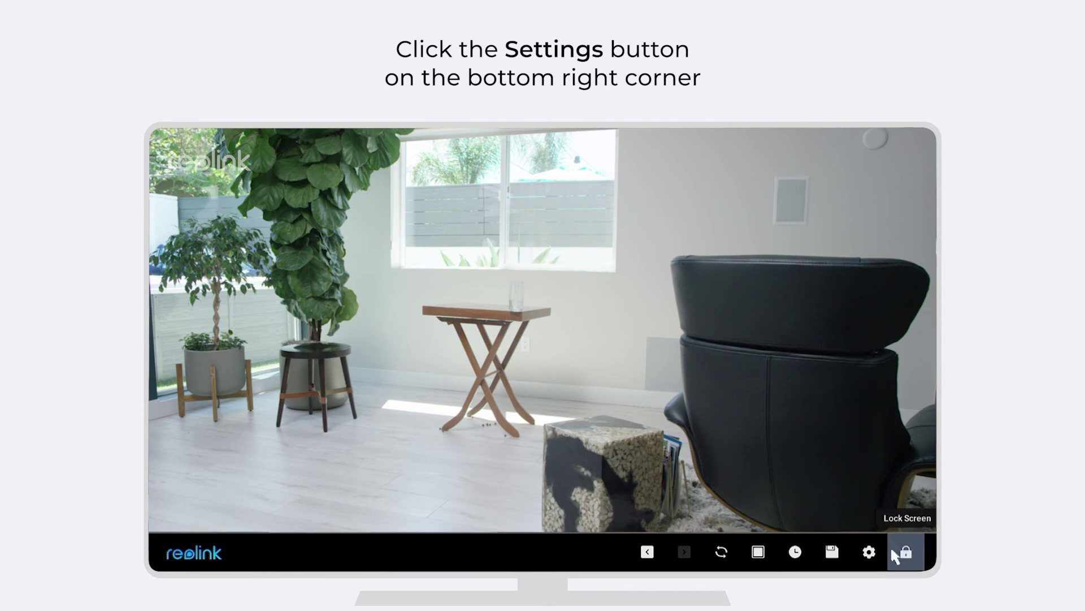
Step: Switch on Record under the NVR's Surveillance settings and open its Daily Schedule
click(868, 553)
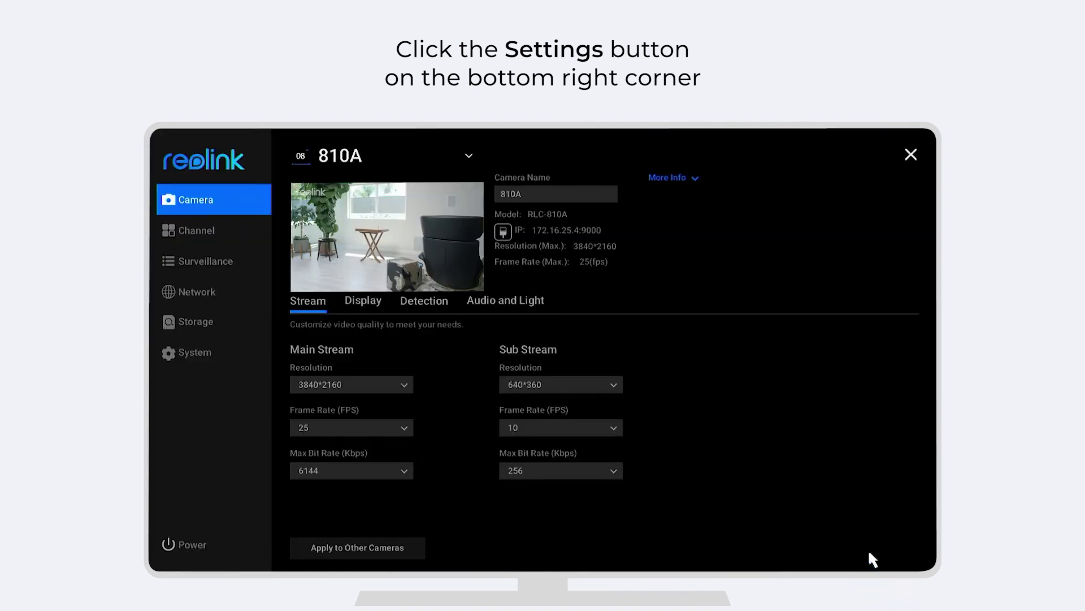
click(201, 263)
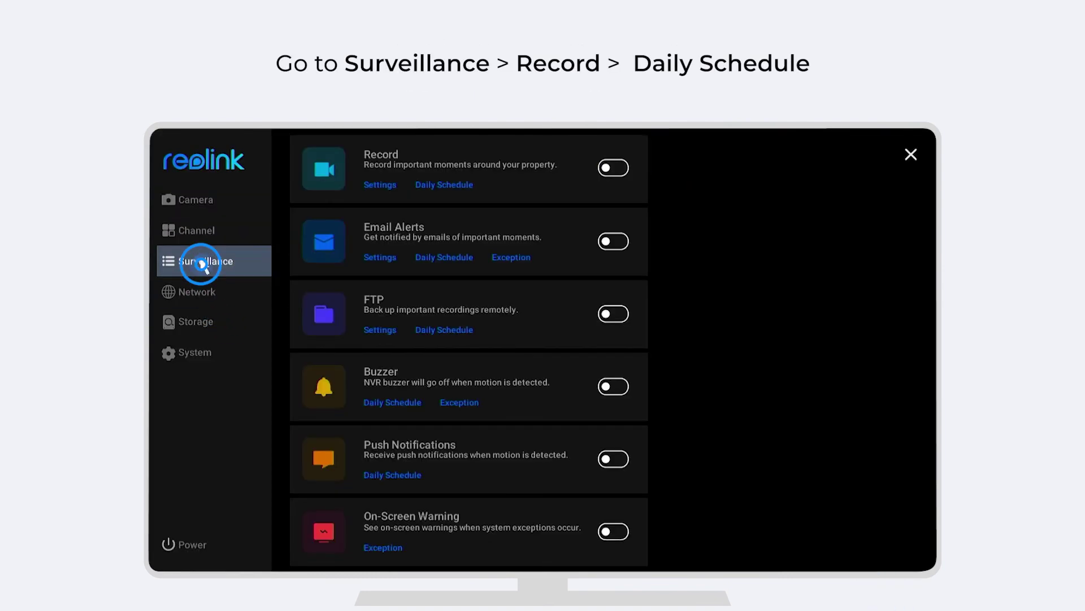
click(613, 169)
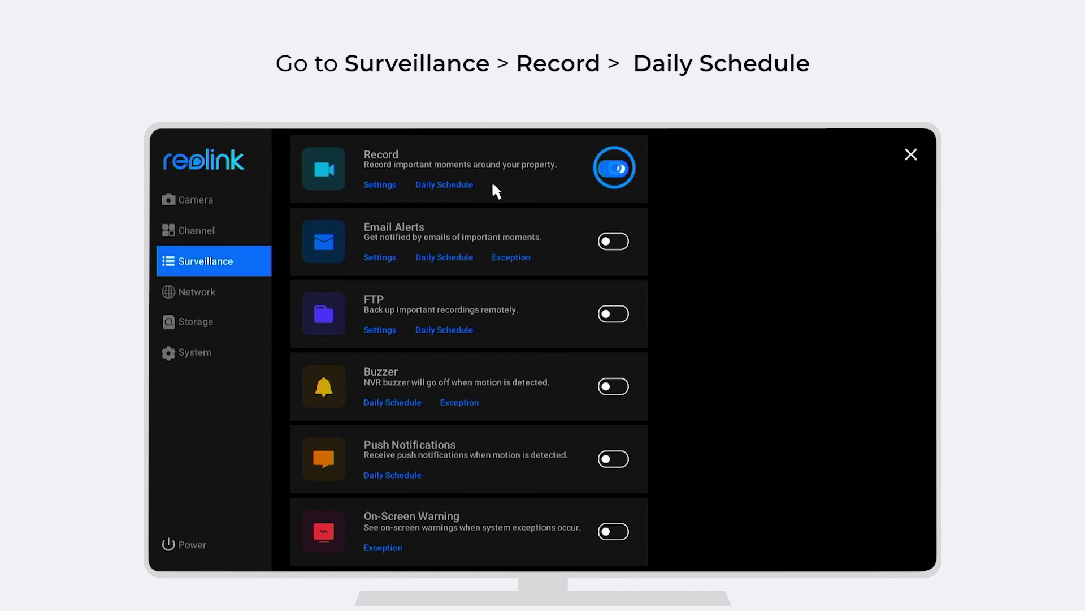
click(441, 184)
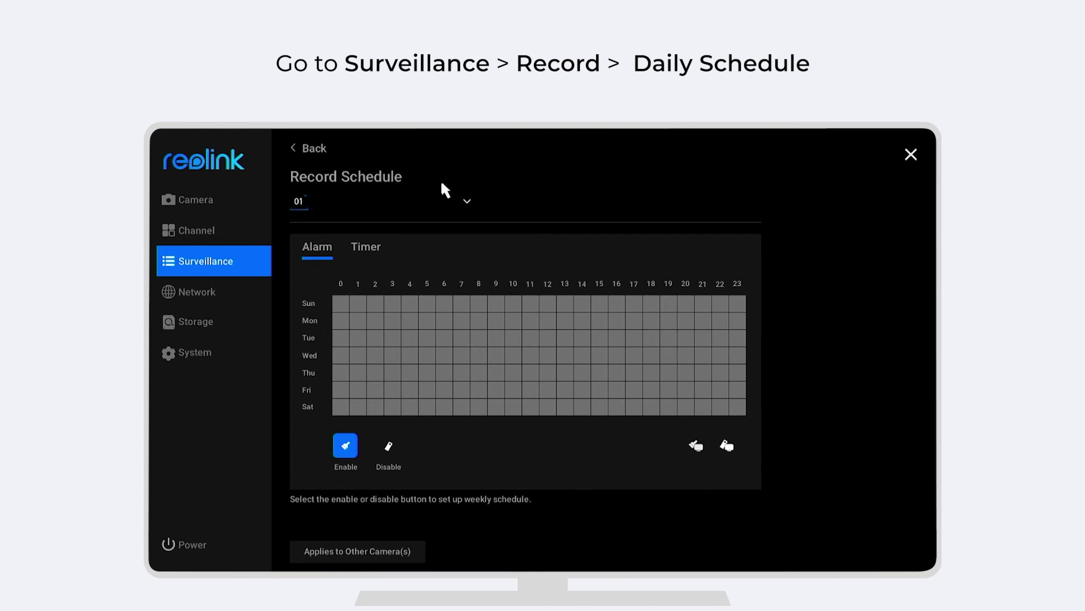
Step: Give camera 810A (channel 08) a Timer schedule covering all week except hours 0–1
click(466, 201)
click(416, 332)
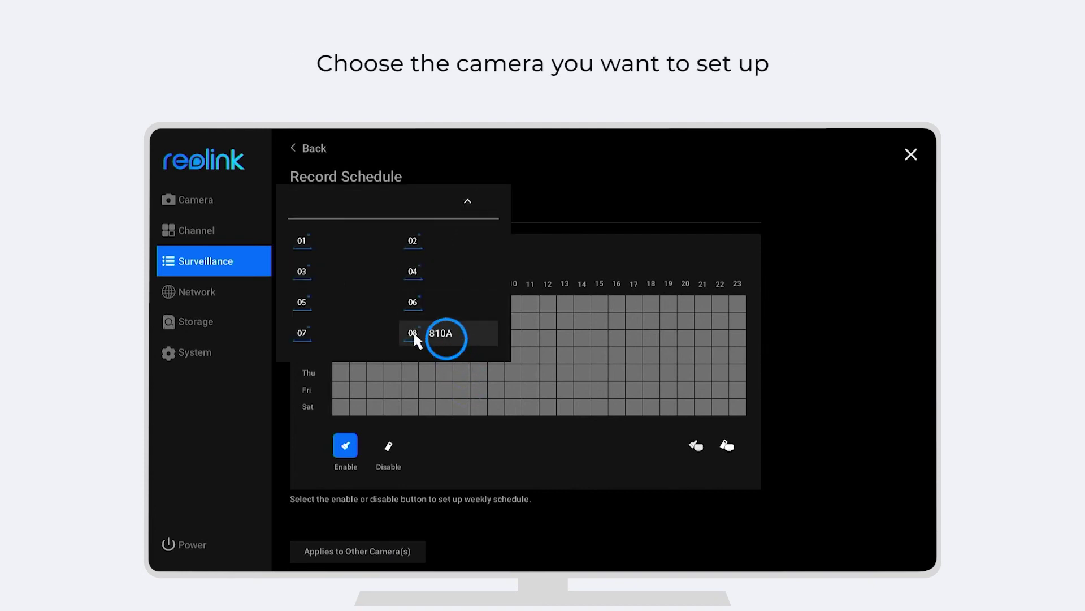
click(366, 245)
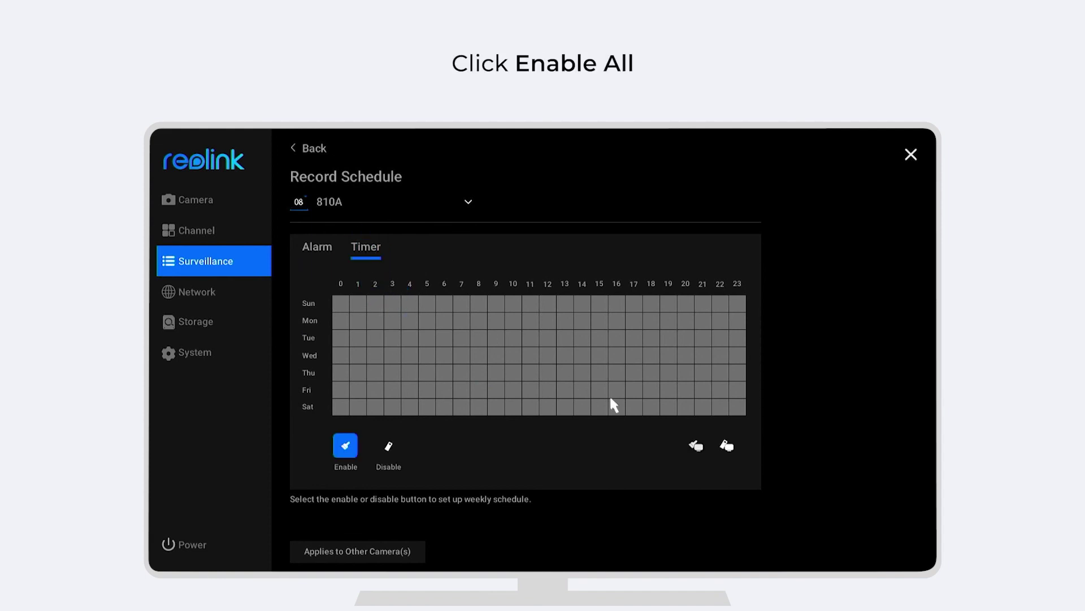
click(696, 447)
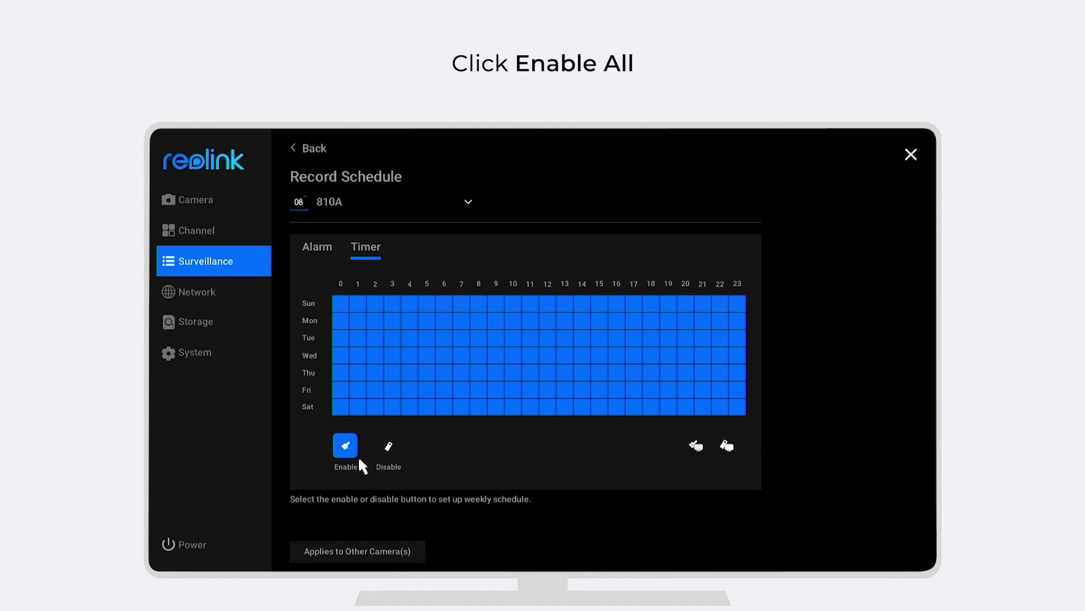
click(346, 446)
drag(344, 303, 360, 410)
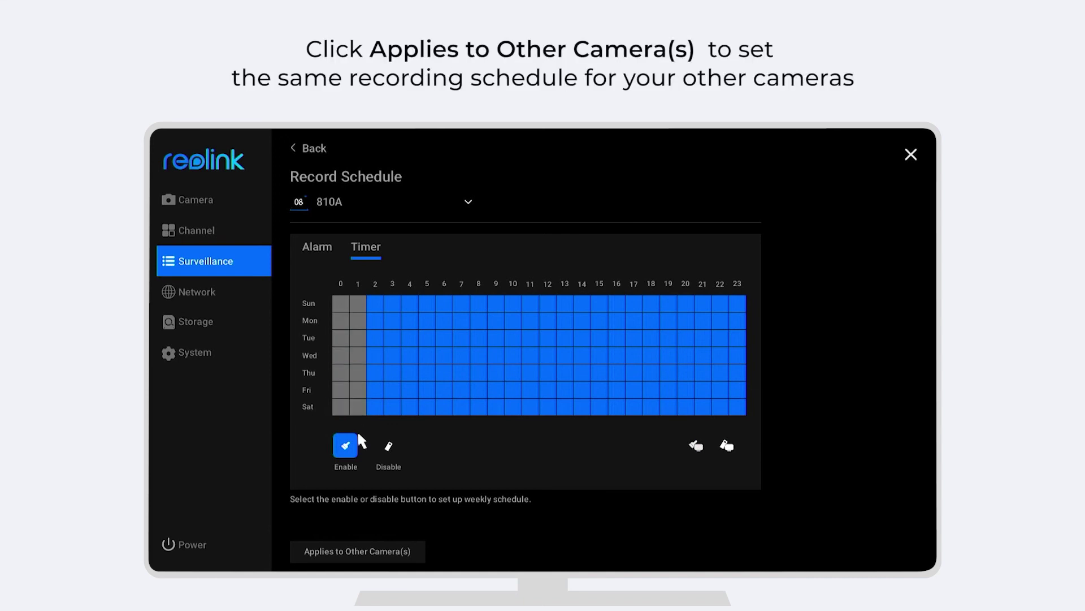
Step: Copy the Timer schedule to camera 511WA on channel 06 via Applies to Other Camera(s)
click(354, 549)
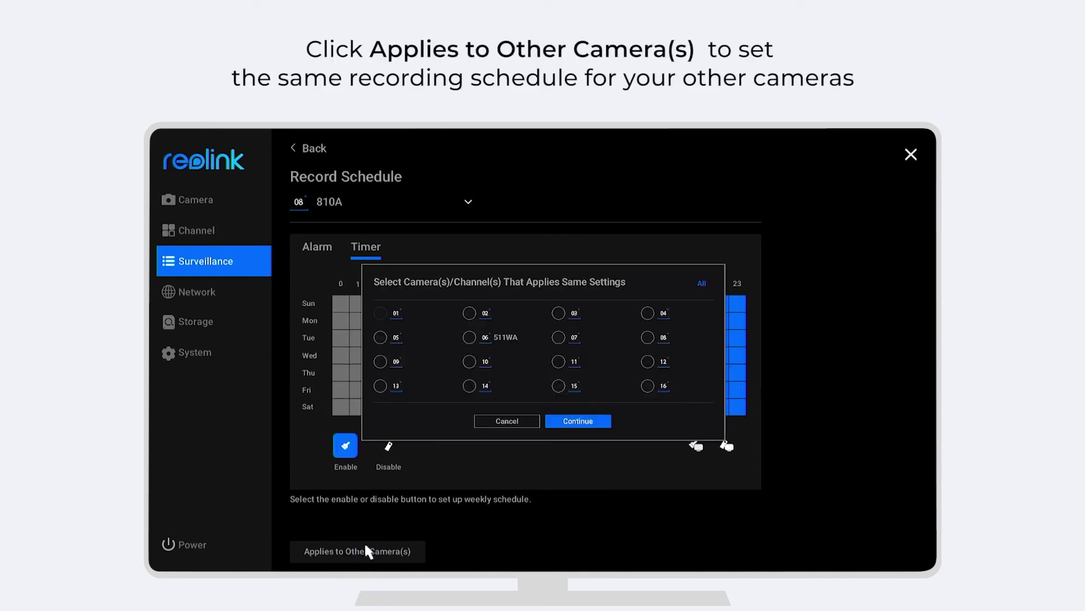
click(469, 337)
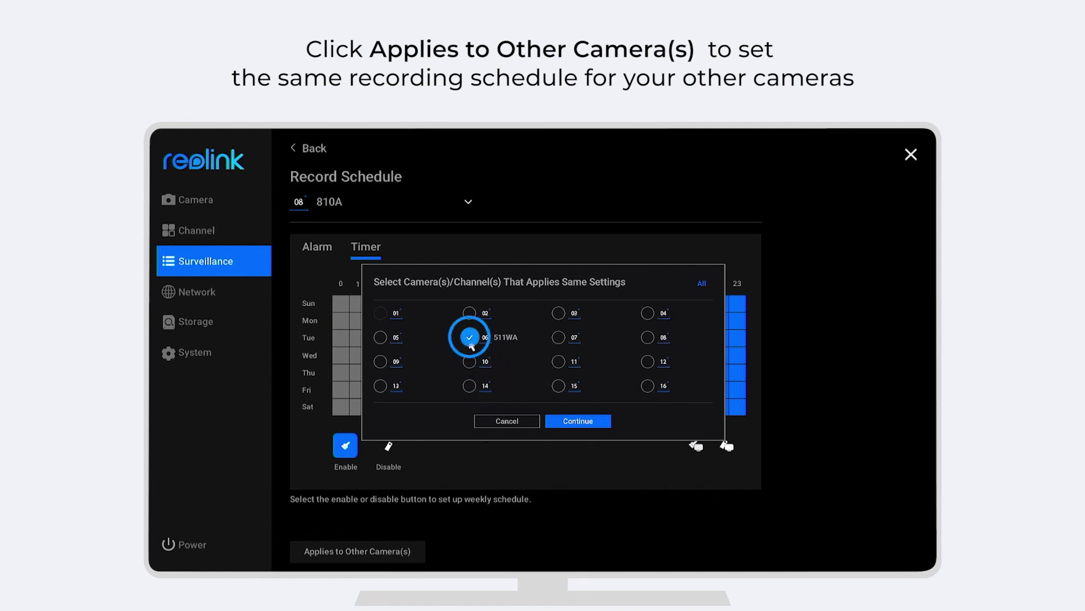
click(577, 420)
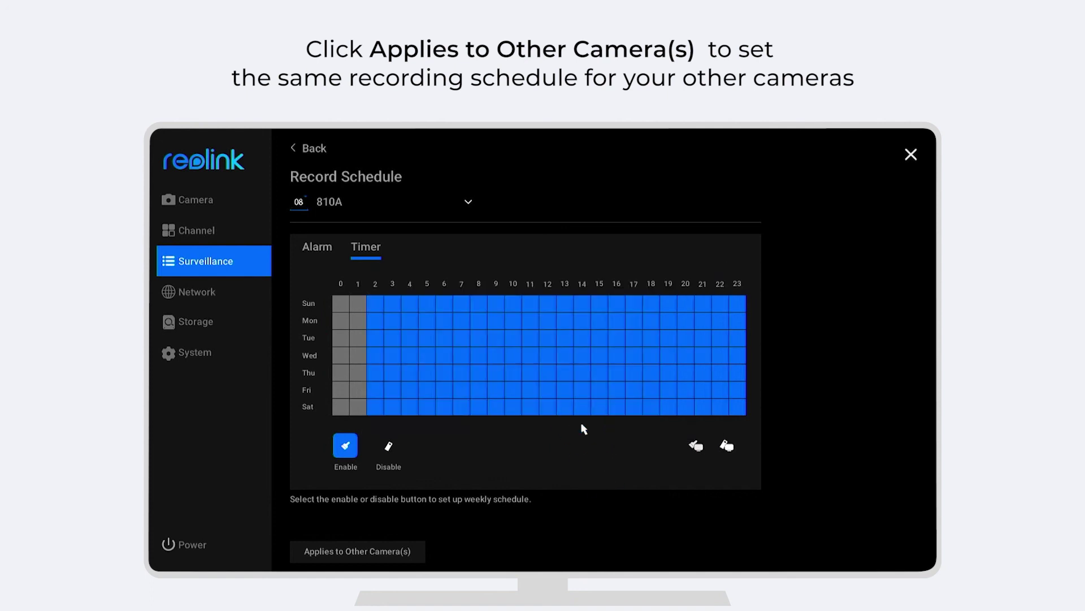